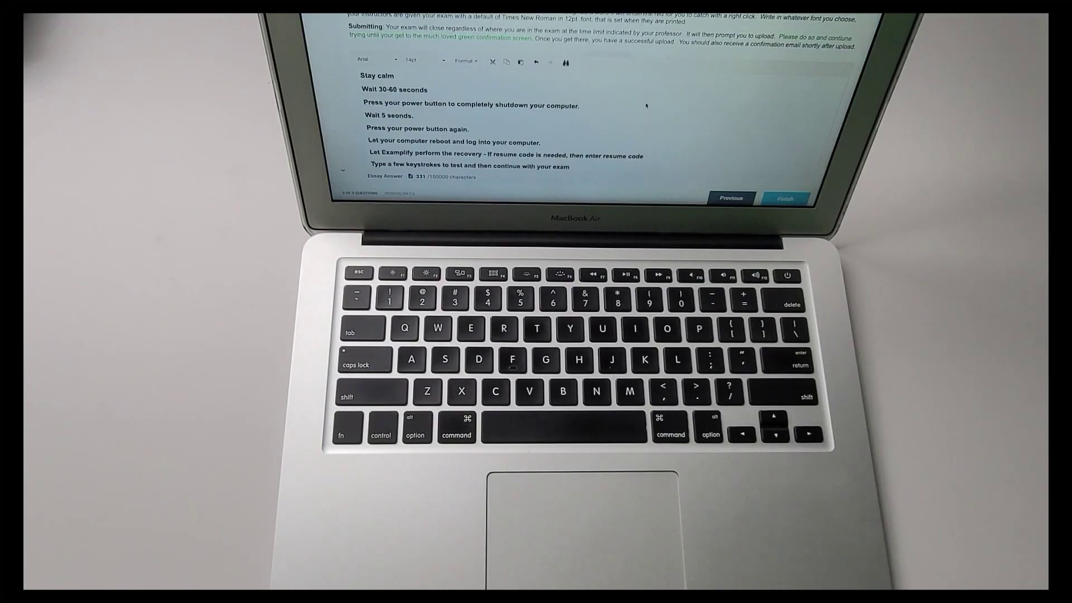
pyautogui.write('!!')
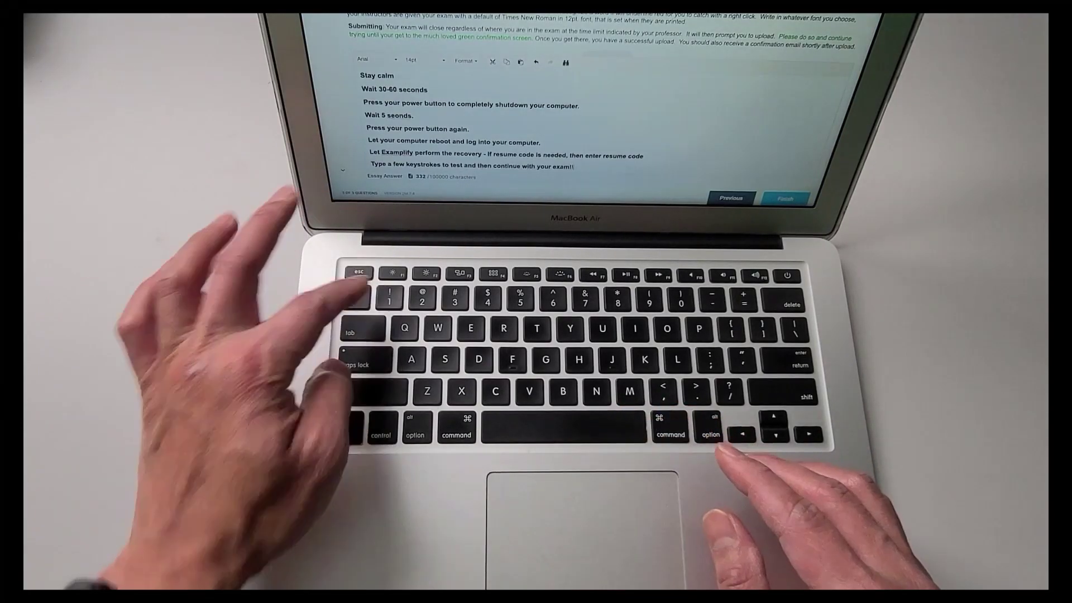